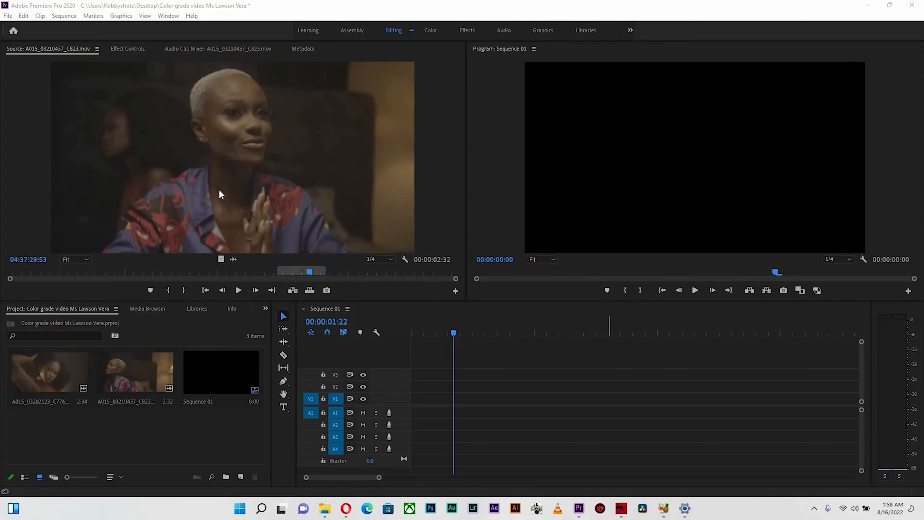
# - Place only the video of clip A015_03210437_C823.mov at the start of track V1, keeping the existing sequence settings
pyautogui.moveTo(309, 271); pyautogui.dragTo(279, 271)
pyautogui.press('space')
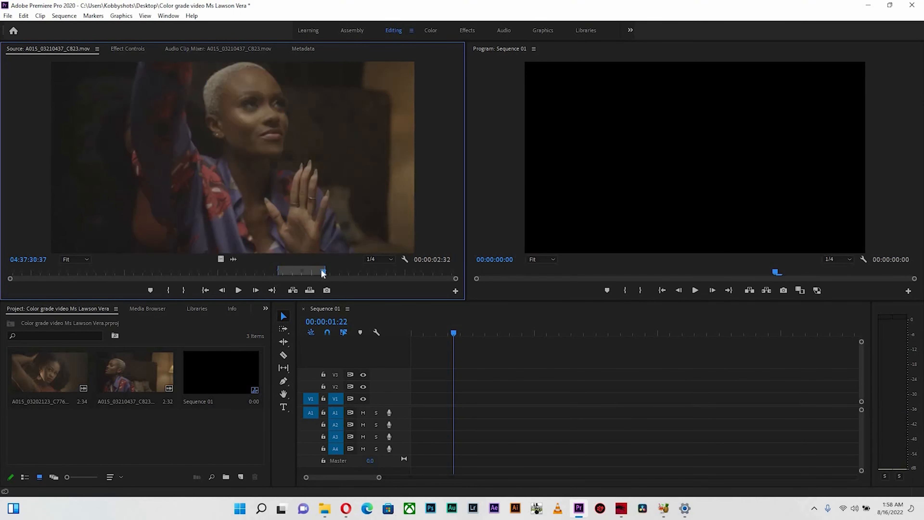
pyautogui.click(280, 273)
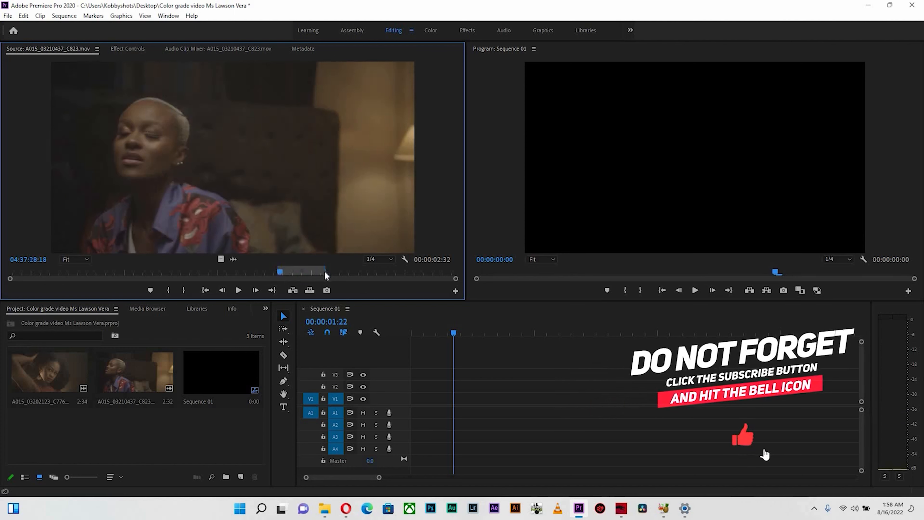
pyautogui.moveTo(220, 259); pyautogui.dragTo(407, 397)
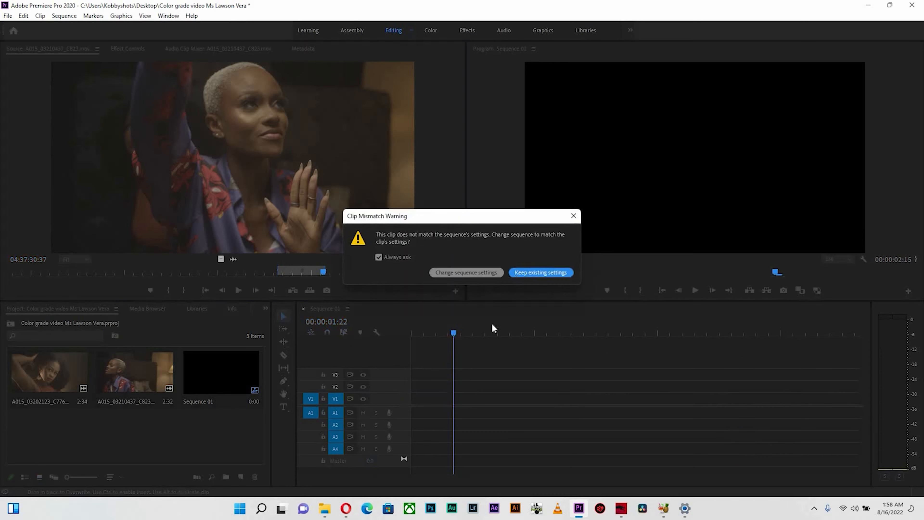
pyautogui.press('Return')
# - Scale the clip on V1 to the sequence's frame size and check its framing at a few frames
pyautogui.rightClick(446, 399)
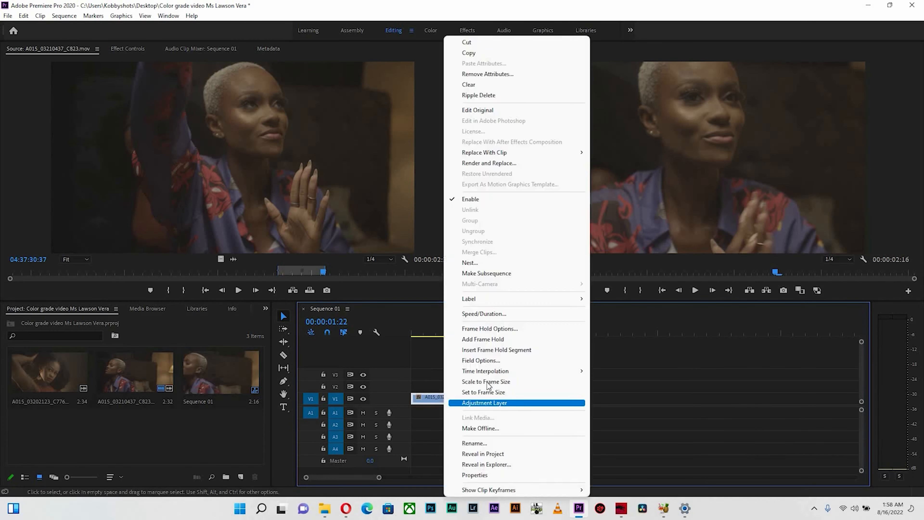
pyautogui.click(455, 381)
pyautogui.click(418, 332)
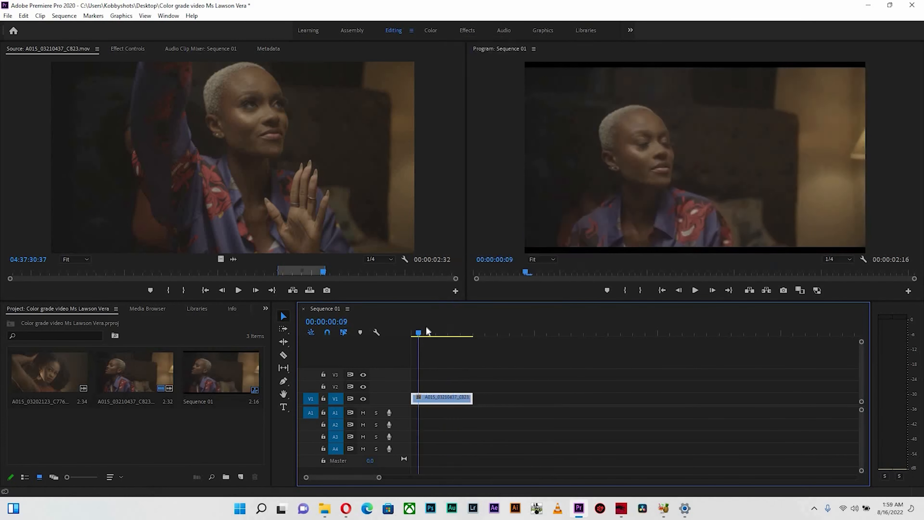
pyautogui.click(422, 332)
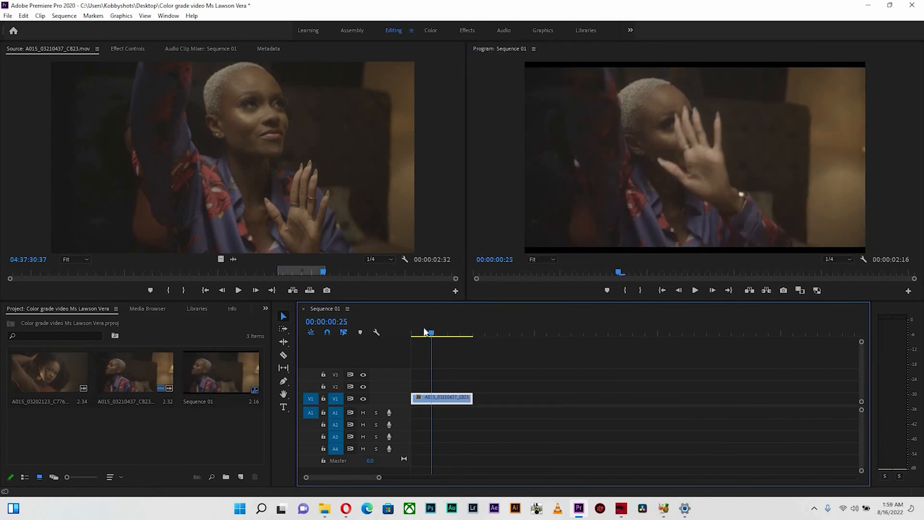
# - Preview source clip A015_03202123_C776.mov at its in and out points and review the footage in the sequence
pyautogui.click(75, 358)
pyautogui.click(200, 289)
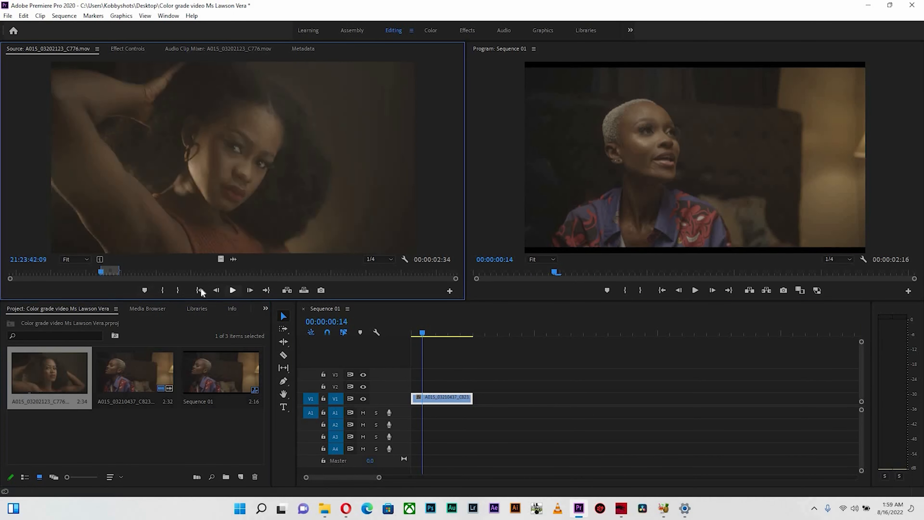
pyautogui.click(270, 289)
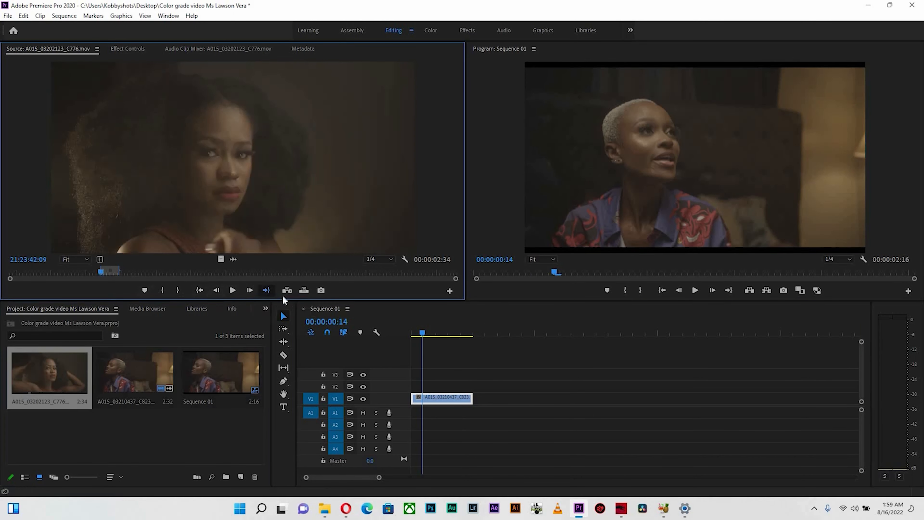
pyautogui.click(418, 334)
pyautogui.press('space')
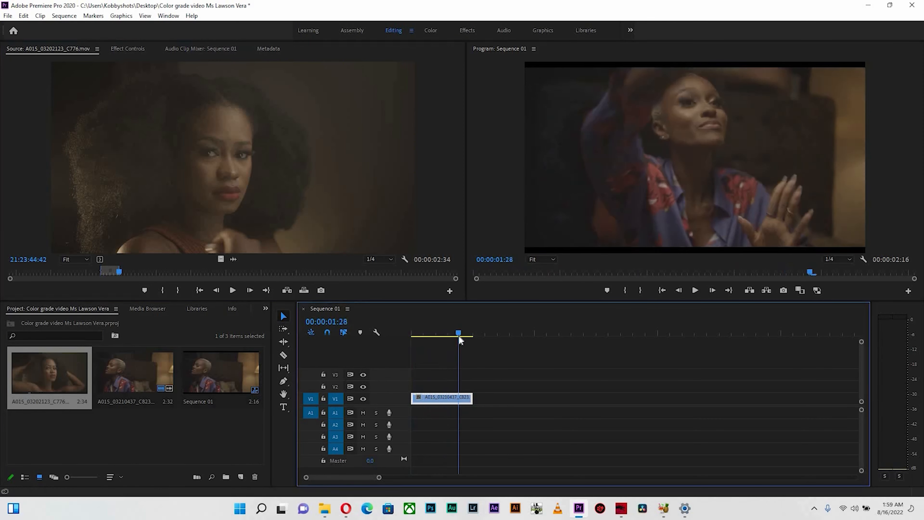
pyautogui.moveTo(436, 338)
pyautogui.mouseDown()
pyautogui.moveTo(423, 336)
pyautogui.moveTo(450, 336)
pyautogui.mouseUp()
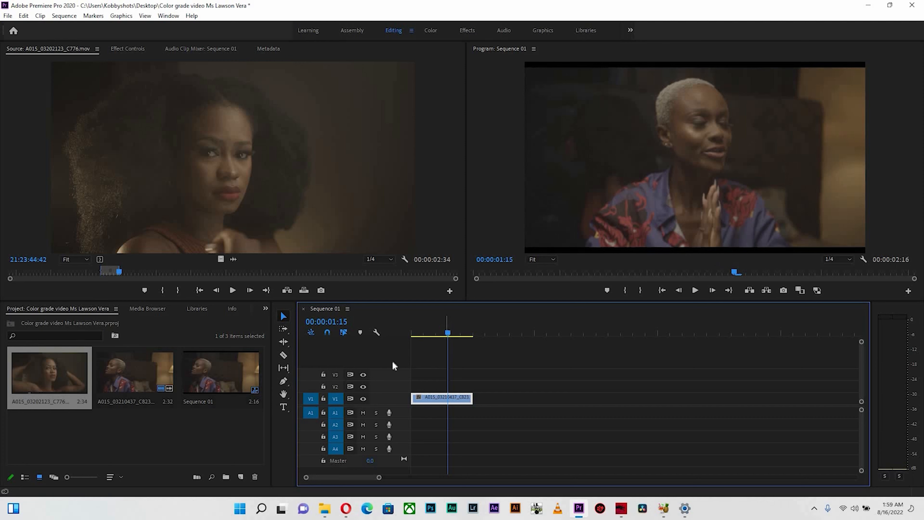
# - Create a 2880 × 1620 adjustment layer with a 30.00 fps timebase and square pixels
pyautogui.click(242, 474)
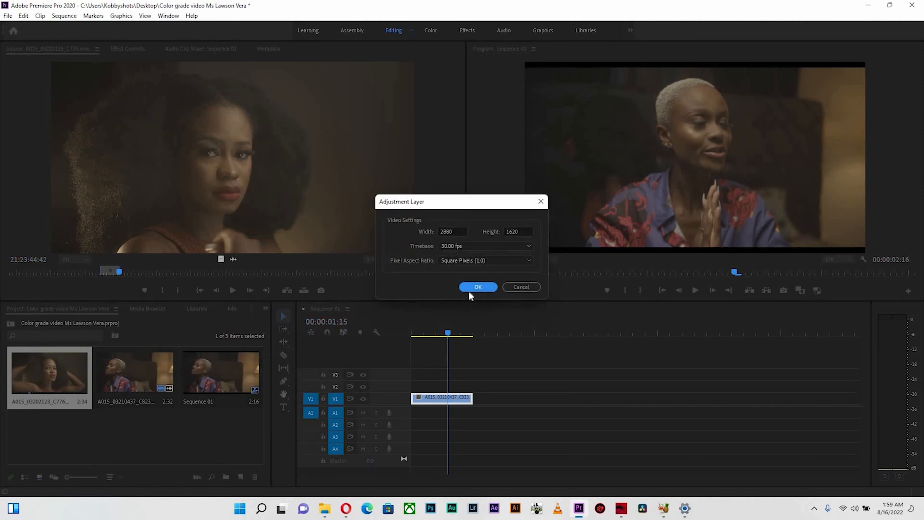
pyautogui.click(478, 287)
# - Place the adjustment layer on V2, trimmed to the clip's length, and duplicate it onto V3
pyautogui.moveTo(79, 430); pyautogui.dragTo(412, 386)
pyautogui.moveTo(531, 385); pyautogui.dragTo(473, 385)
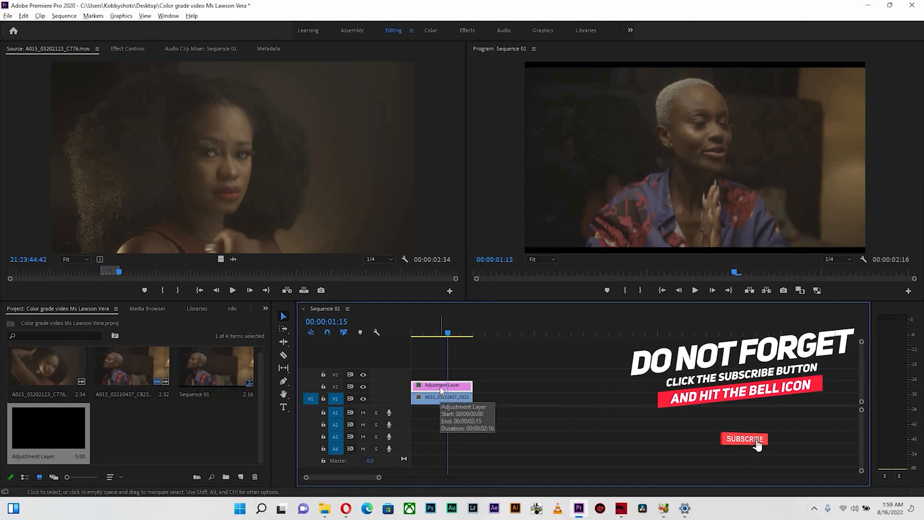
pyautogui.moveTo(441, 382); pyautogui.dragTo(441, 382)
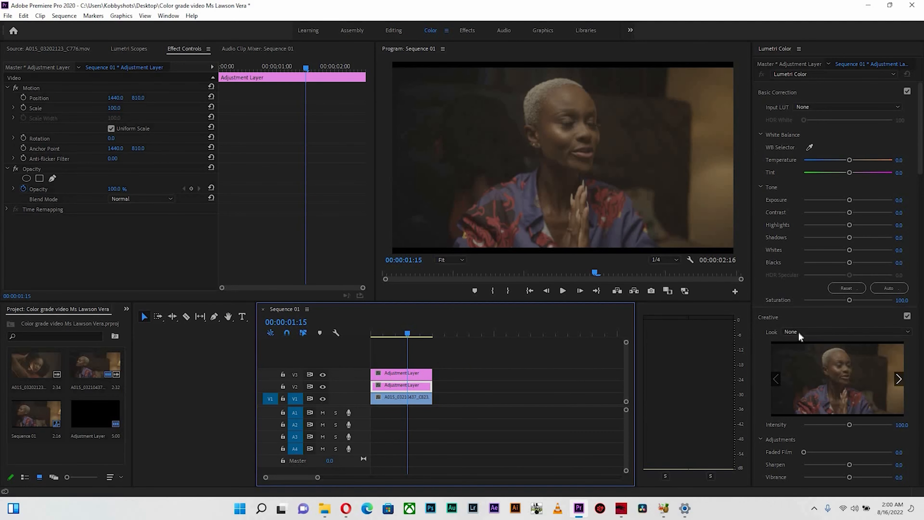
# - Load Indoor Brown skintone Lut.cube from the desktop folder INDOOR BROWN SKIN TONE LUT as the V2 adjustment layer's Creative look
pyautogui.click(800, 334)
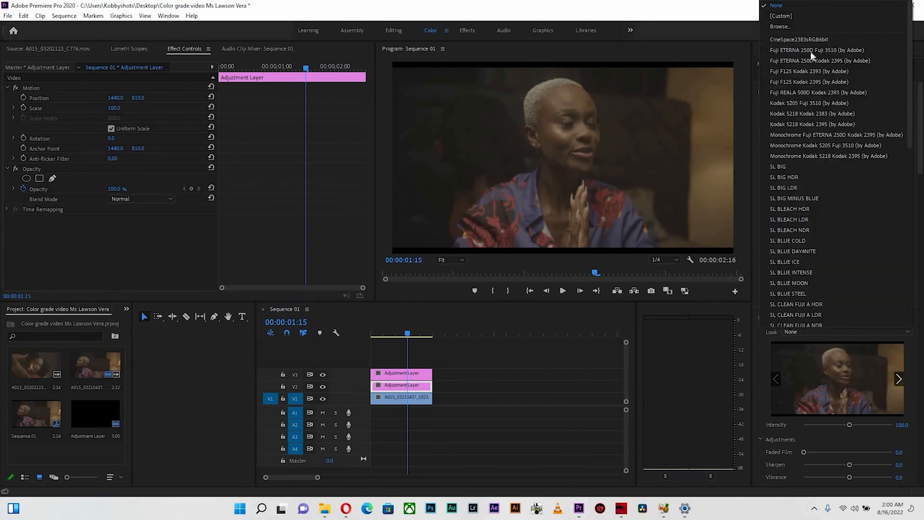
pyautogui.click(779, 27)
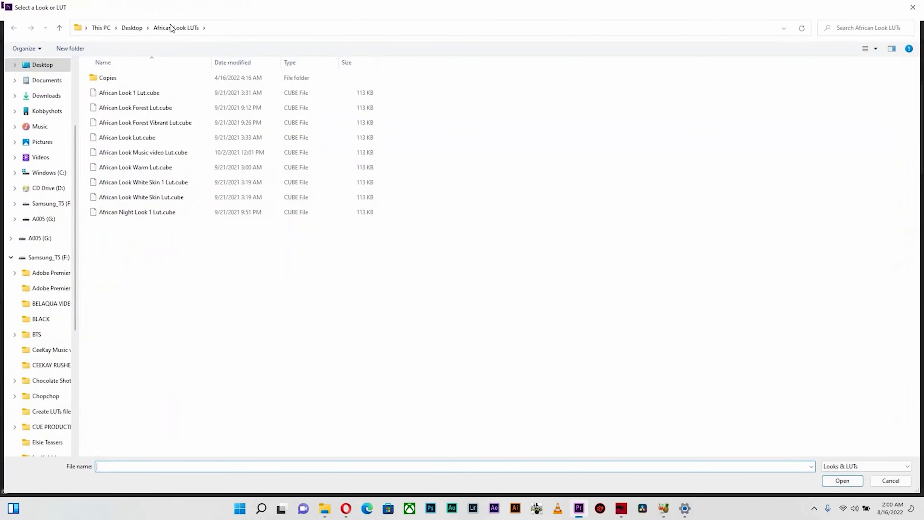
pyautogui.click(136, 28)
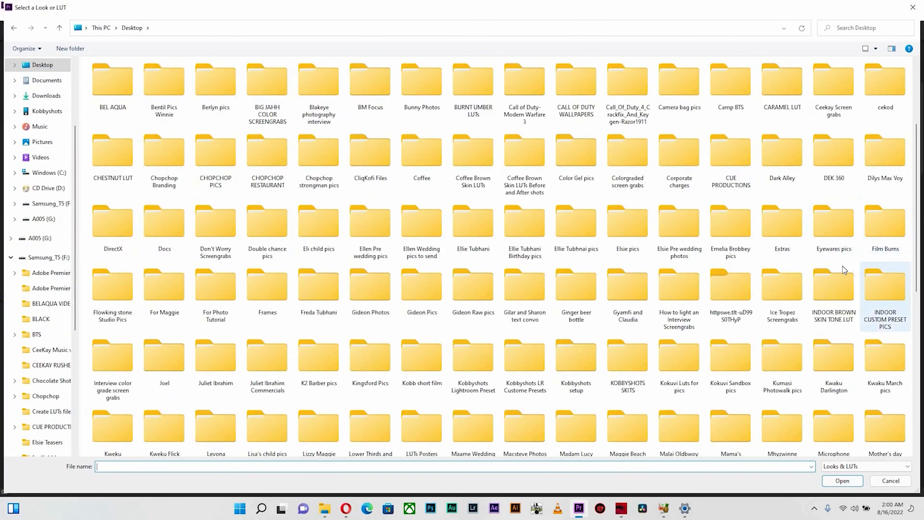
pyautogui.doubleClick(842, 294)
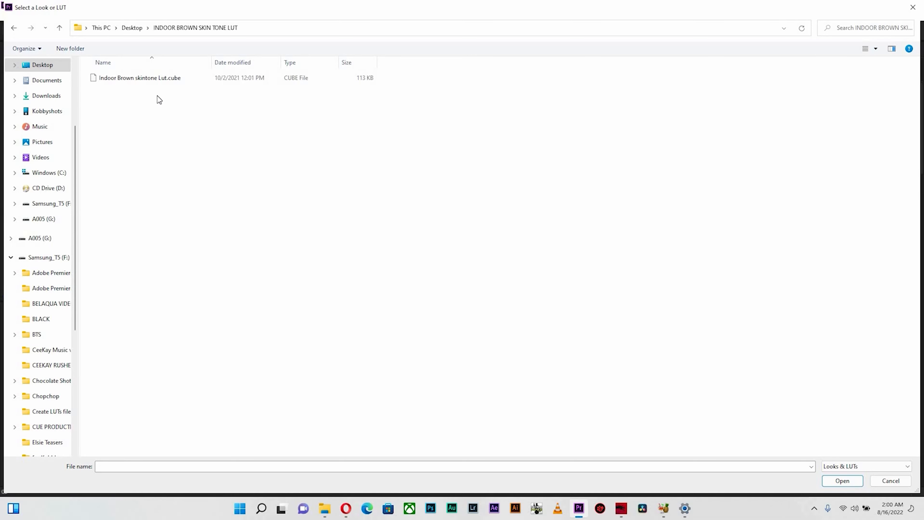
pyautogui.click(115, 80)
pyautogui.press('Return')
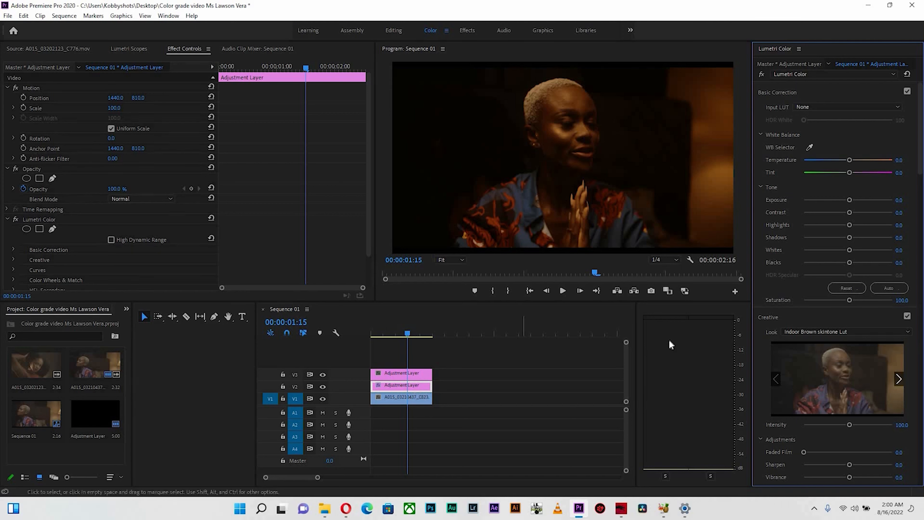
# - Set highlights to 25.4, shadows to 47.0 and whites to 42.7 on the V3 adjustment layer
pyautogui.click(396, 373)
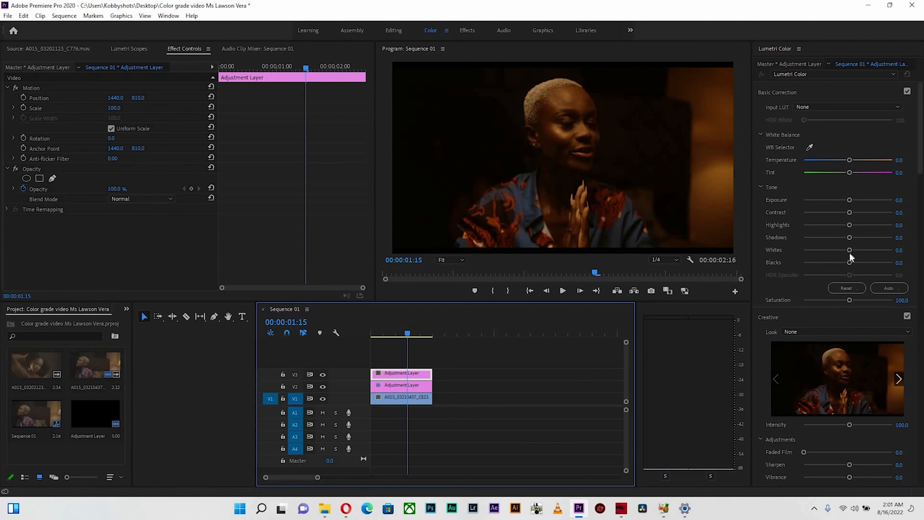
pyautogui.click(871, 240)
pyautogui.moveTo(868, 243); pyautogui.dragTo(859, 225)
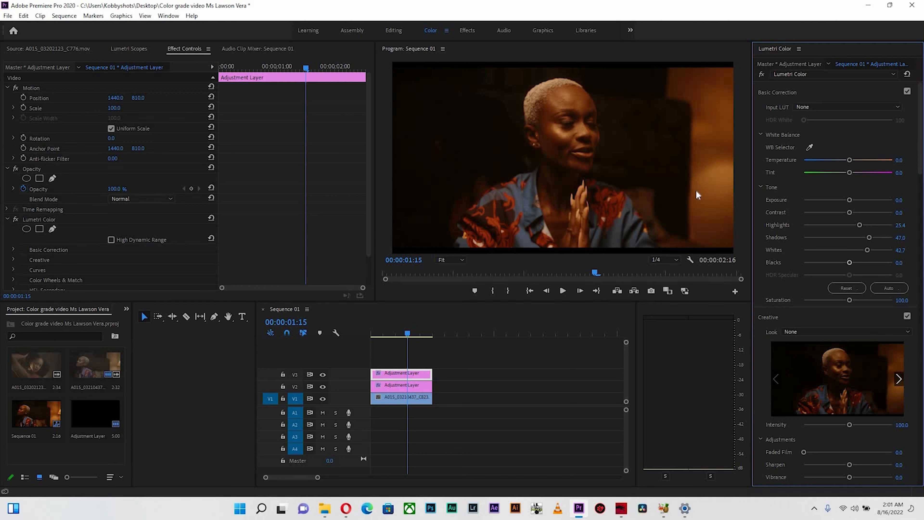
# - Cool the V3 adjustment layer's temperature to -62.2 and review the grade at different frames
pyautogui.moveTo(633, 276); pyautogui.dragTo(452, 281)
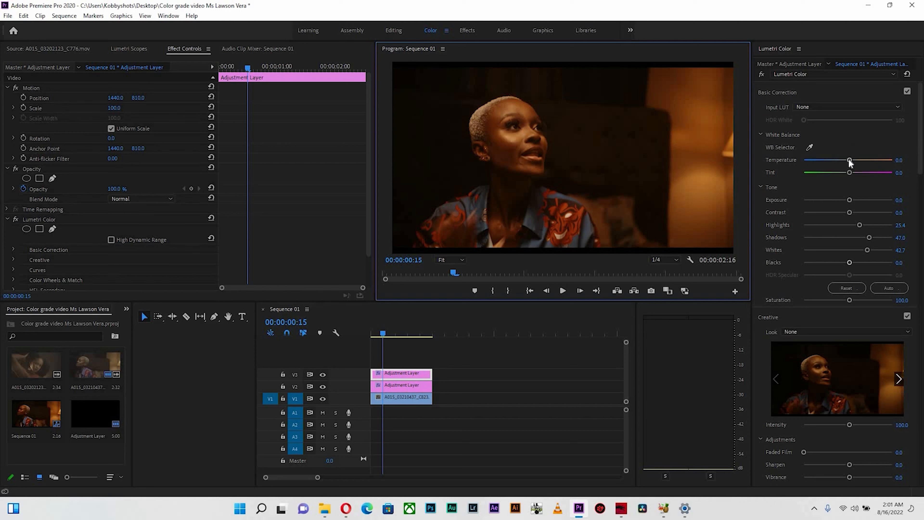
pyautogui.moveTo(845, 163); pyautogui.dragTo(821, 162)
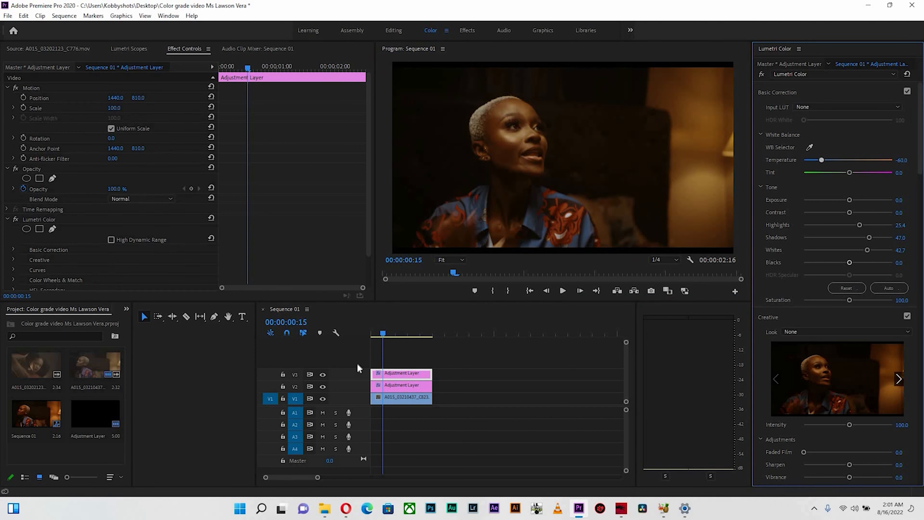
pyautogui.click(410, 334)
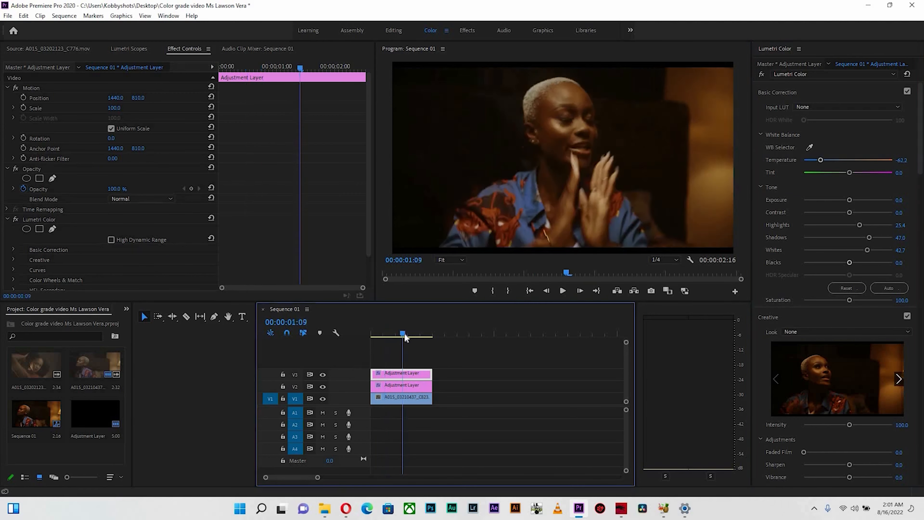
pyautogui.moveTo(400, 335)
pyautogui.mouseDown()
pyautogui.moveTo(391, 336)
pyautogui.moveTo(407, 339)
pyautogui.mouseUp()
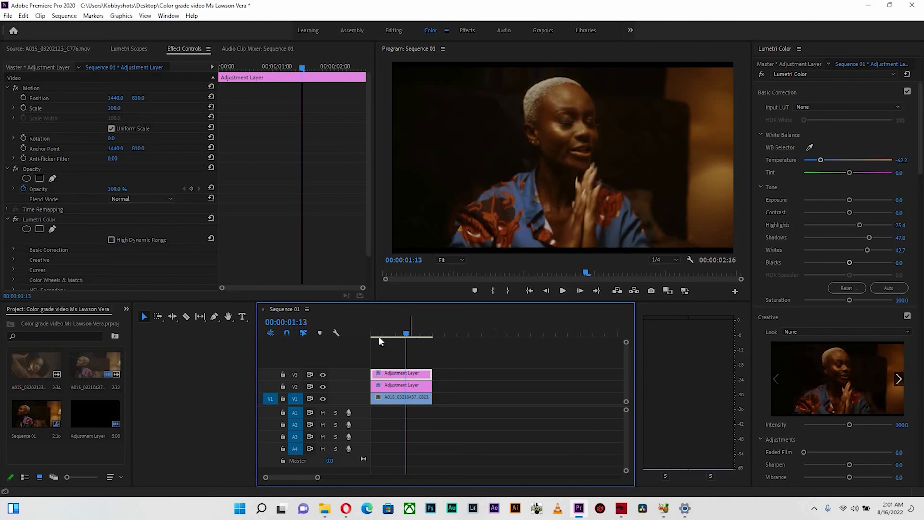
pyautogui.moveTo(379, 336); pyautogui.dragTo(410, 342)
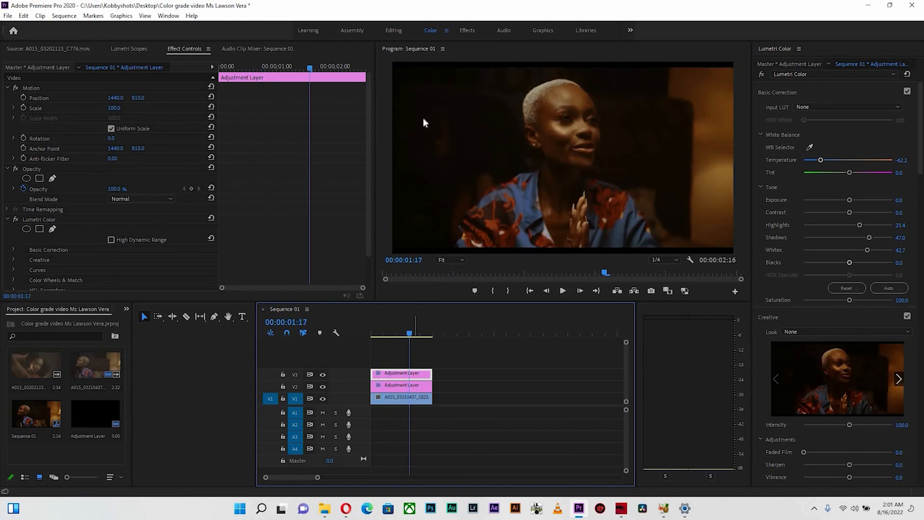
# - Raise the V3 adjustment layer's shadows to 61.1 and exposure to 1.7, and fine-tune its temperature
pyautogui.click(876, 238)
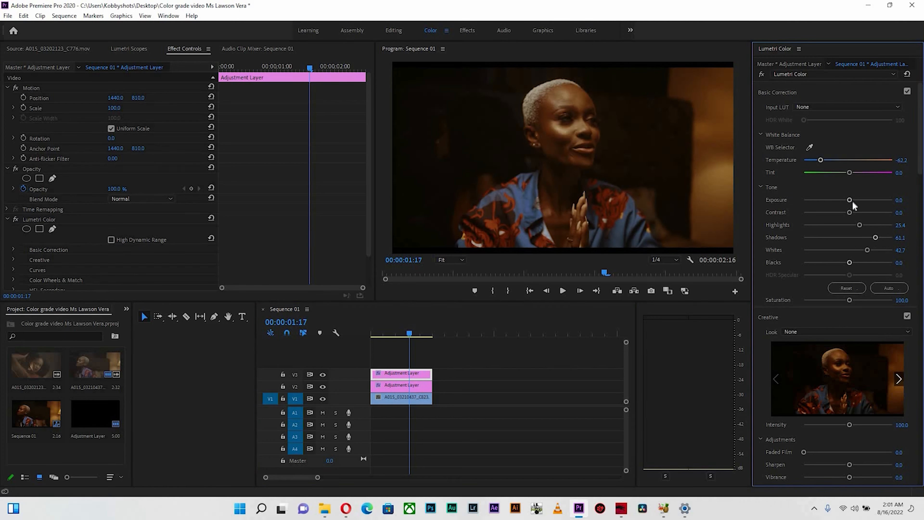
pyautogui.moveTo(853, 203); pyautogui.dragTo(861, 202)
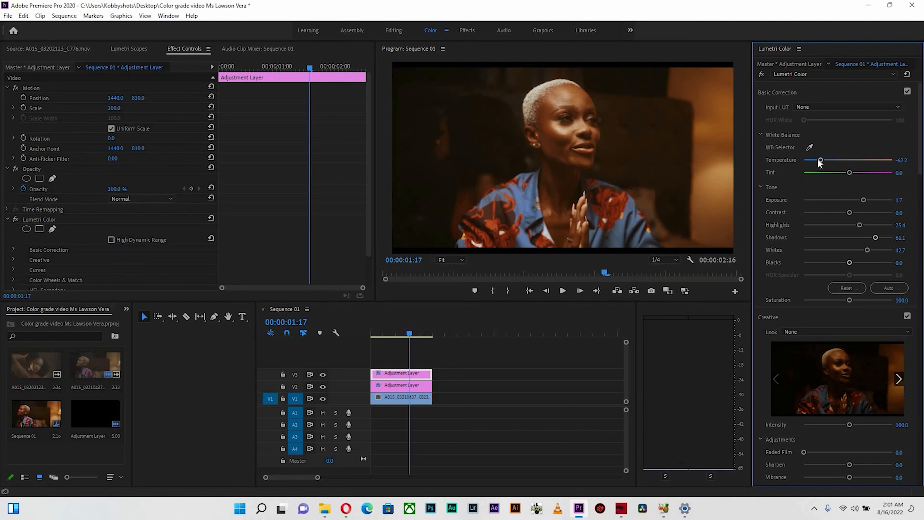
pyautogui.moveTo(819, 161); pyautogui.dragTo(816, 160)
pyautogui.click(818, 163)
# - Set the V1 clip's temperature to -15.7 and shadows to 15.7, checking the result at different frames
pyautogui.click(416, 402)
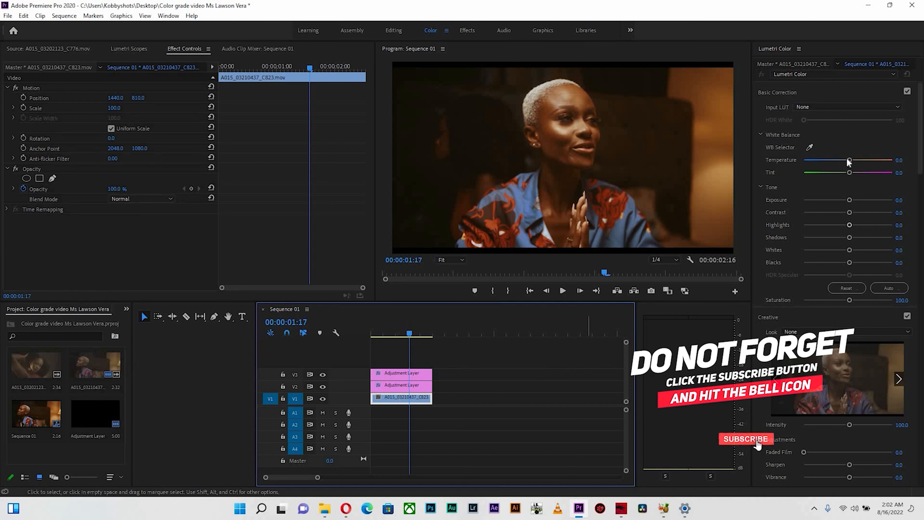
pyautogui.moveTo(849, 161); pyautogui.dragTo(841, 163)
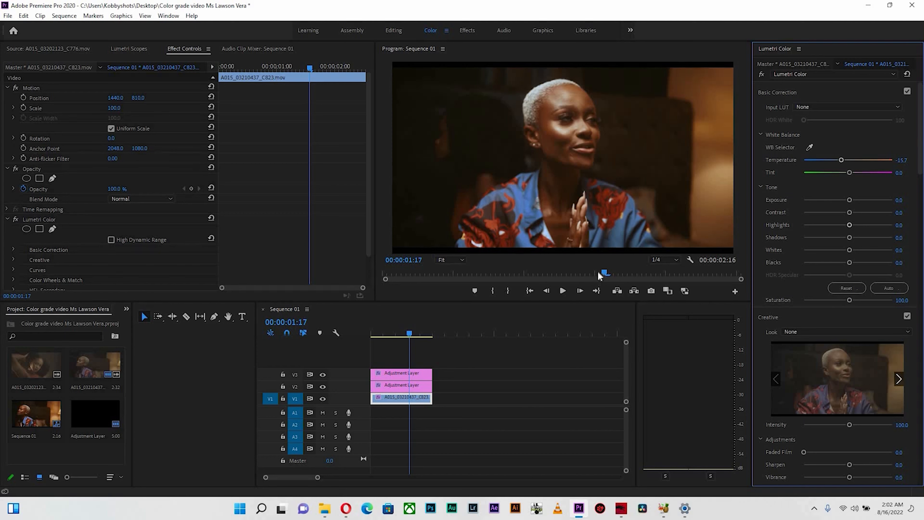
pyautogui.moveTo(600, 273); pyautogui.dragTo(594, 274)
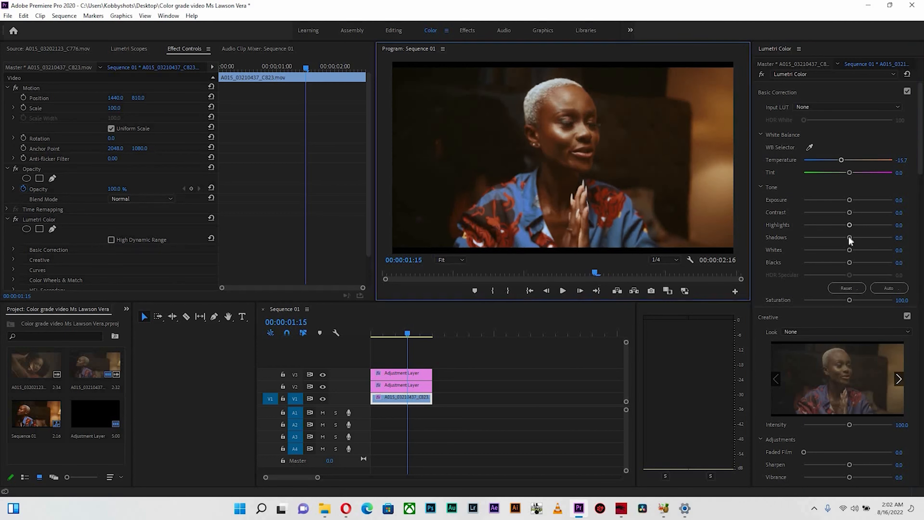
pyautogui.moveTo(850, 238); pyautogui.dragTo(855, 244)
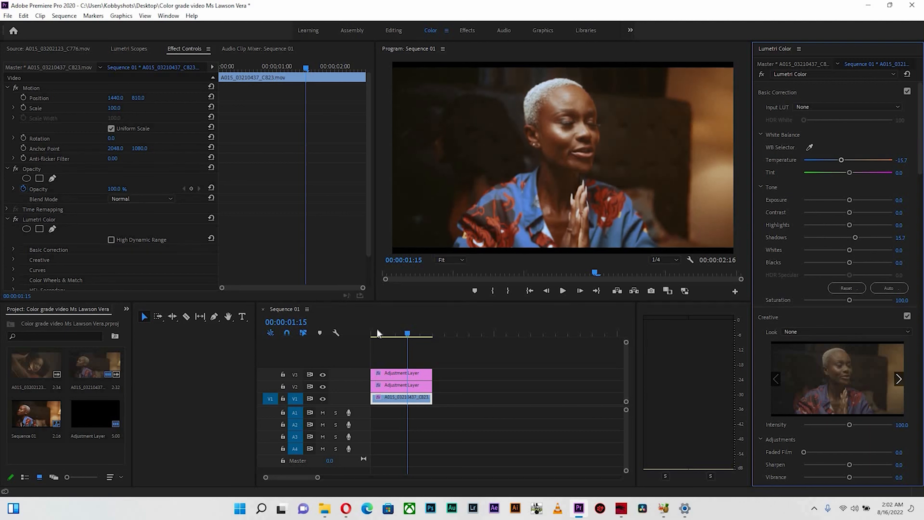
pyautogui.moveTo(385, 334); pyautogui.dragTo(407, 352)
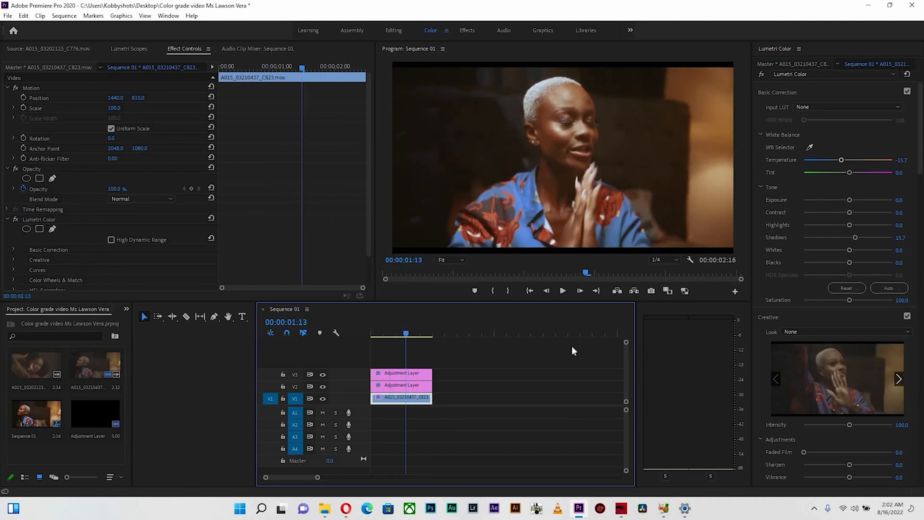
# - Lower the V1 clip's contrast to -11.4 and review the grade across the sequence
pyautogui.click(397, 332)
pyautogui.moveTo(410, 333); pyautogui.dragTo(413, 336)
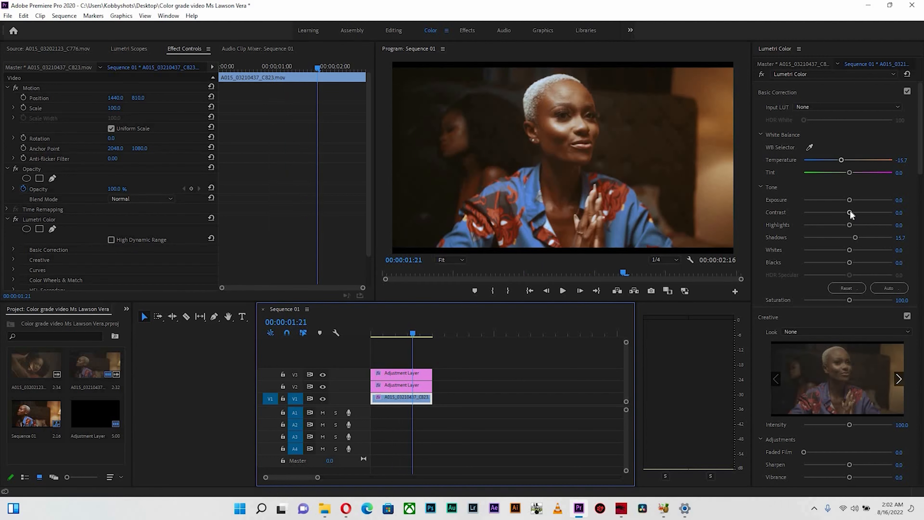
pyautogui.moveTo(849, 212); pyautogui.dragTo(835, 212)
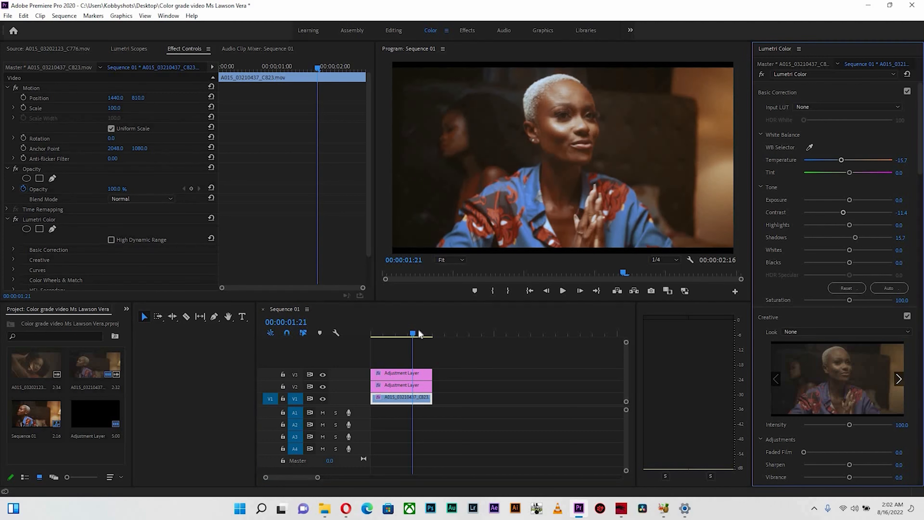
pyautogui.moveTo(369, 334); pyautogui.dragTo(417, 340)
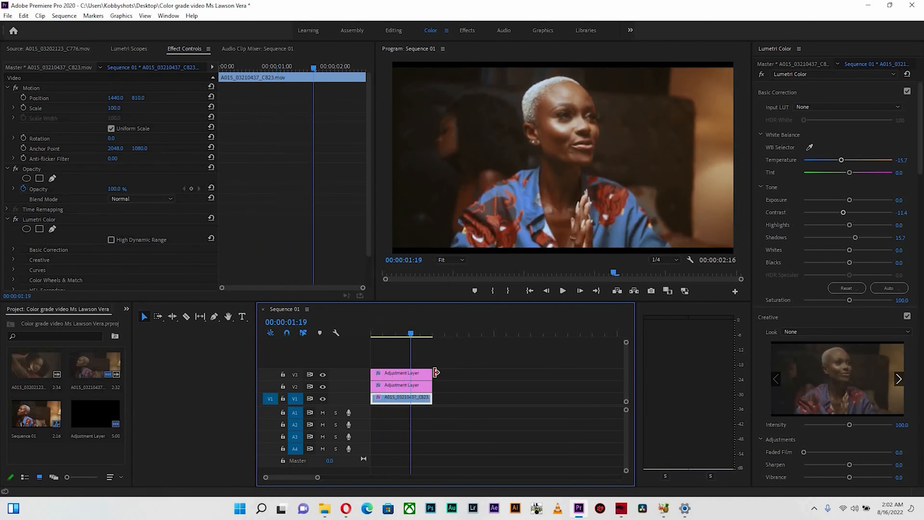
# - Add the clip A015_03202123_C776.mov to V1 directly after the first clip and scale it to the frame size
pyautogui.moveTo(372, 335); pyautogui.dragTo(407, 339)
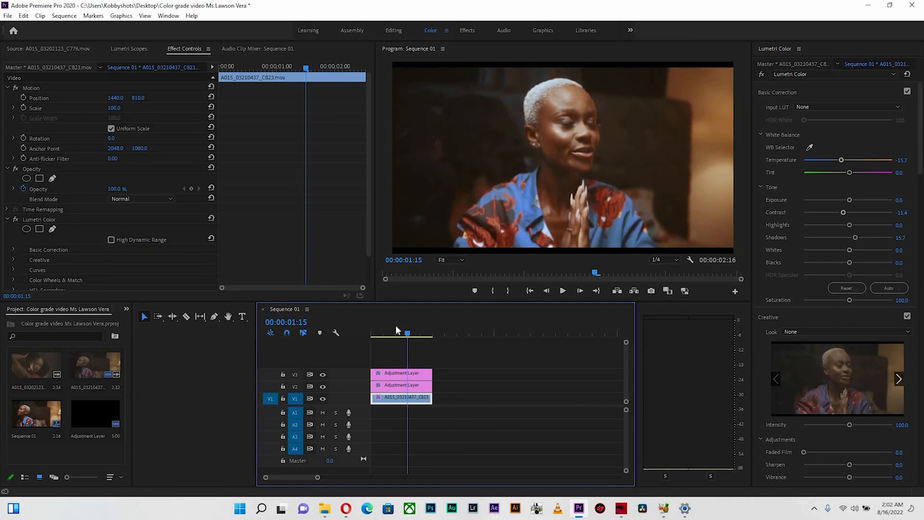
pyautogui.doubleClick(28, 362)
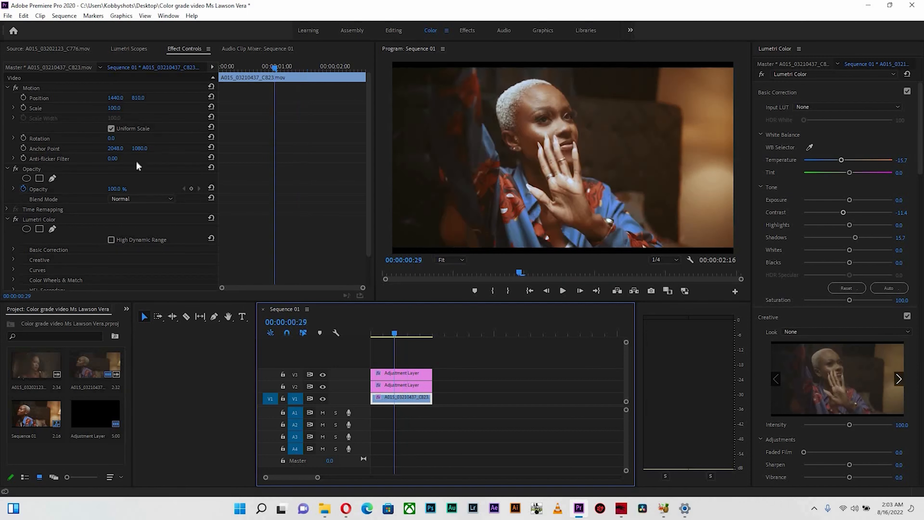
pyautogui.moveTo(176, 260); pyautogui.dragTo(467, 362)
pyautogui.click(456, 333)
pyautogui.rightClick(475, 397)
pyautogui.click(535, 381)
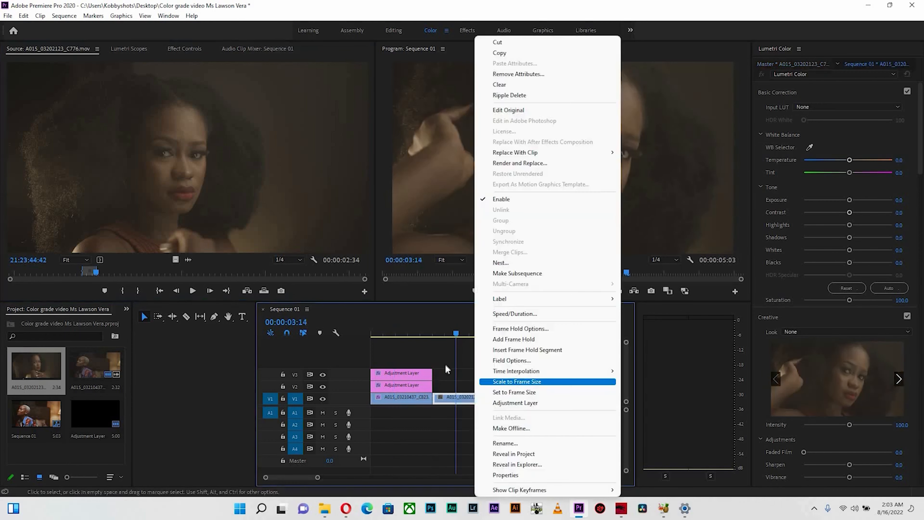
# - Extend the V2 and V3 adjustment layers to the end of the second clip and review the grade on it
pyautogui.moveTo(452, 363); pyautogui.dragTo(419, 387)
pyautogui.moveTo(432, 379); pyautogui.dragTo(519, 368)
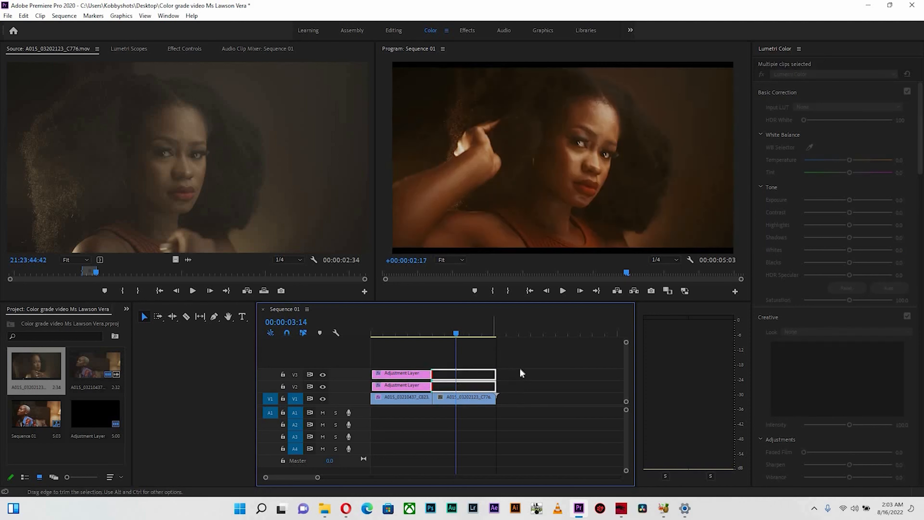
pyautogui.press('Up')
pyautogui.press('space')
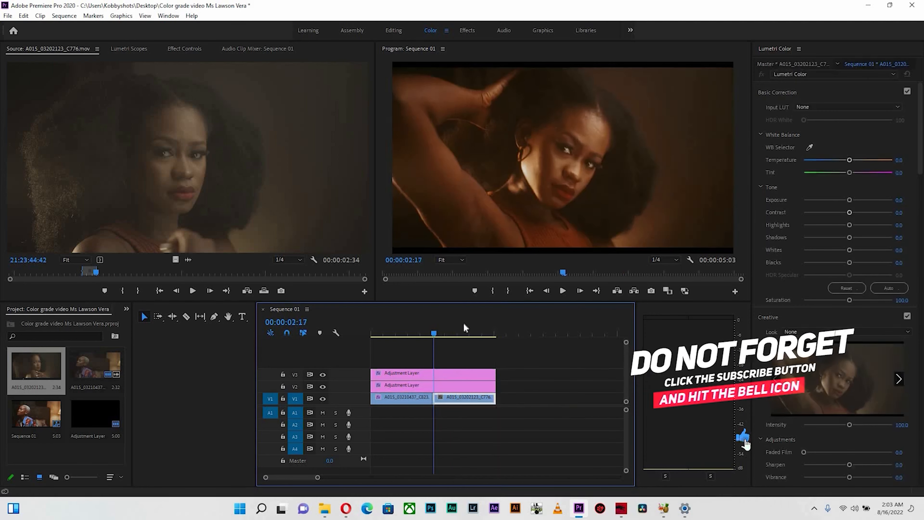
pyautogui.moveTo(482, 324)
pyautogui.mouseDown()
pyautogui.moveTo(438, 327)
pyautogui.moveTo(475, 328)
pyautogui.mouseUp()
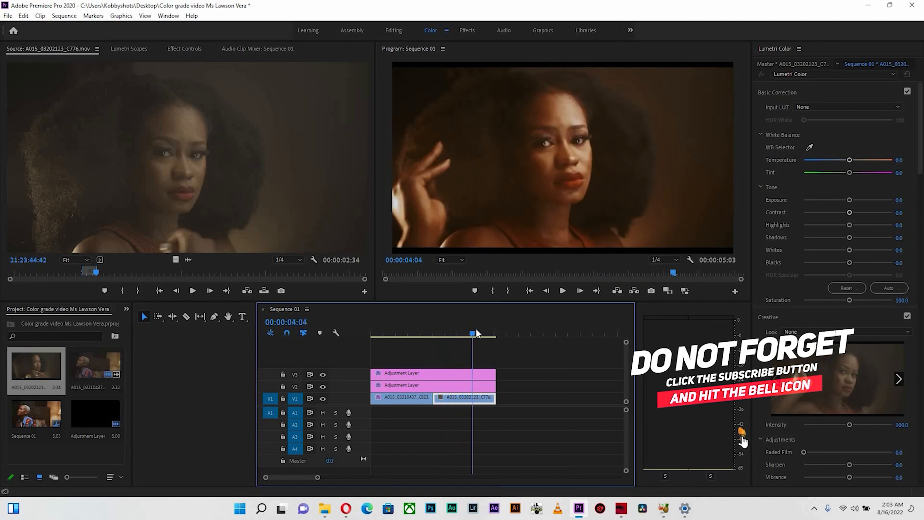
# - Copy the Lumetri Color effect from the first V1 clip to the second one and check the result at different frames
pyautogui.click(405, 401)
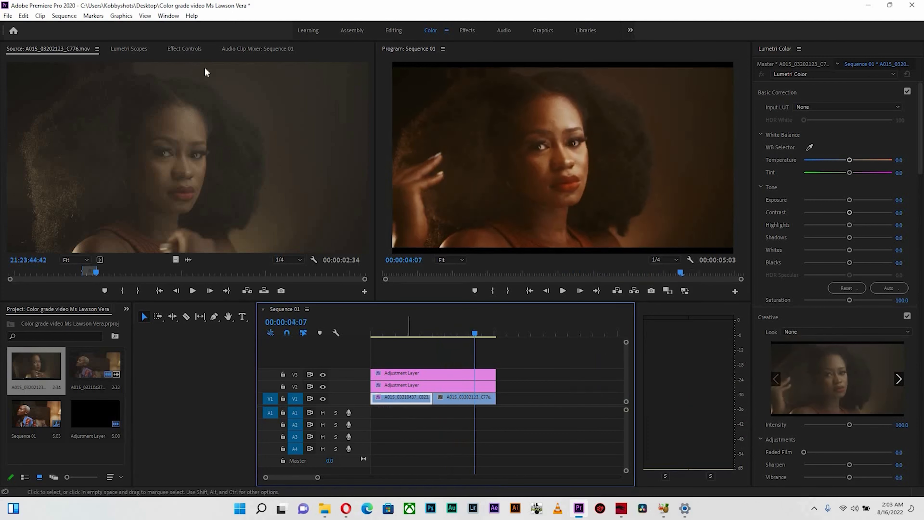
pyautogui.hotkey('shift', '5')
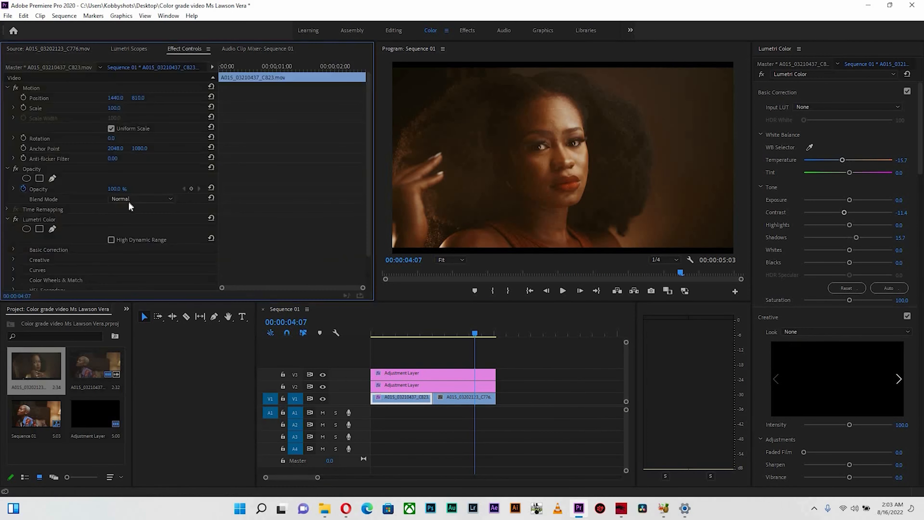
pyautogui.click(33, 220)
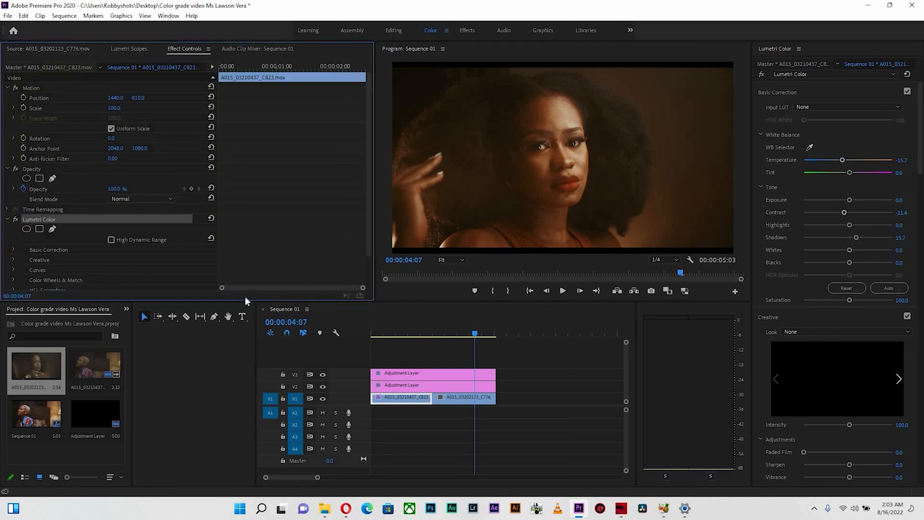
pyautogui.click(471, 401)
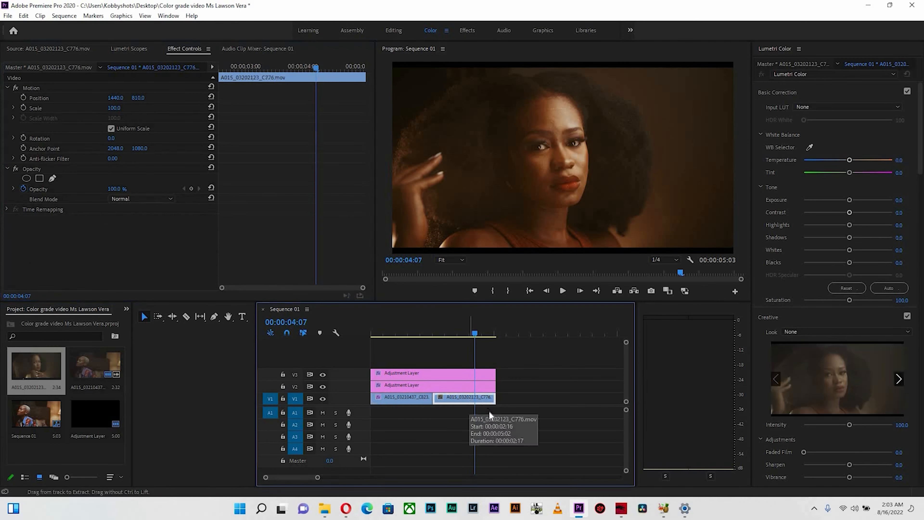
pyautogui.hotkey('ctrl', 'v')
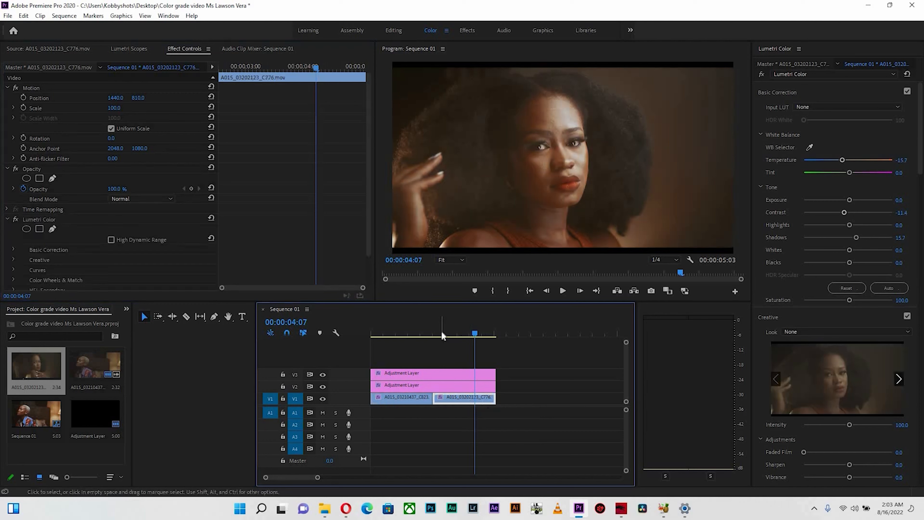
pyautogui.moveTo(441, 332); pyautogui.dragTo(471, 334)
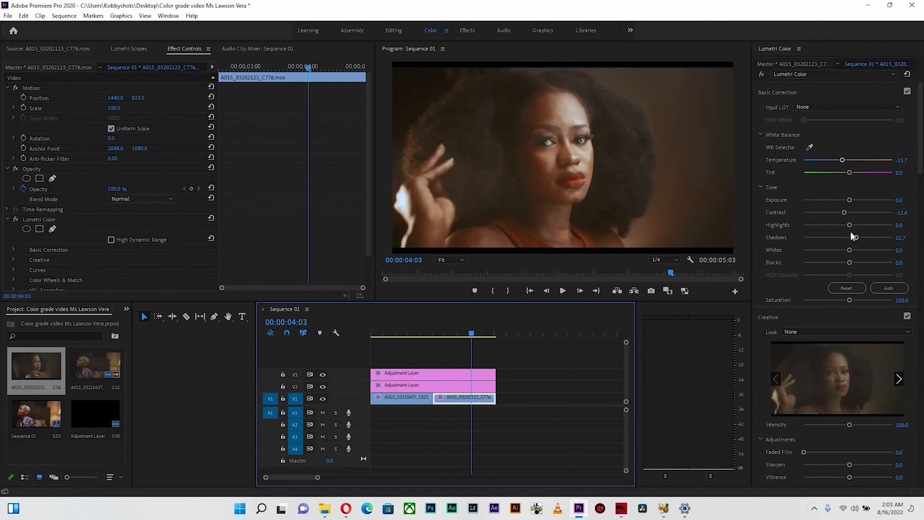
# - Set the second clip's temperature to -17.8, highlights to -34.1, whites to -16.8 and contrast to 22.2, checking another frame
pyautogui.moveTo(846, 225); pyautogui.dragTo(840, 249)
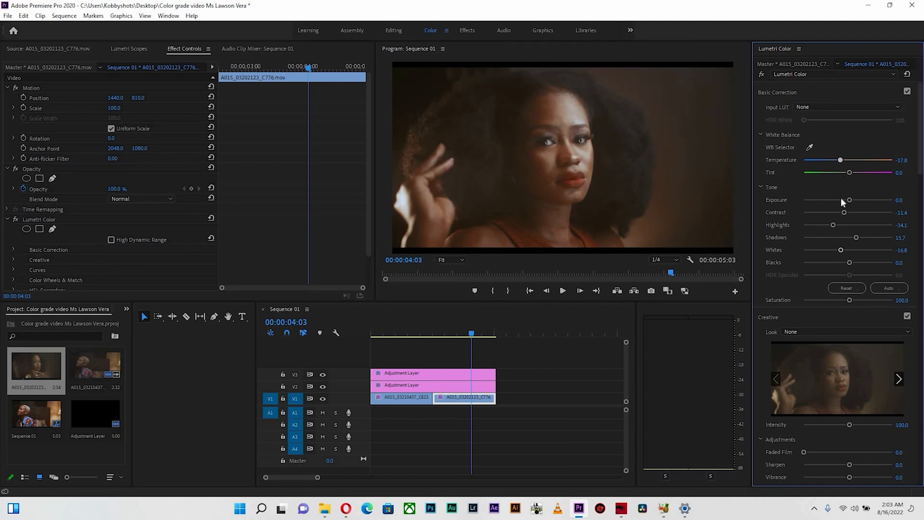
pyautogui.click(862, 213)
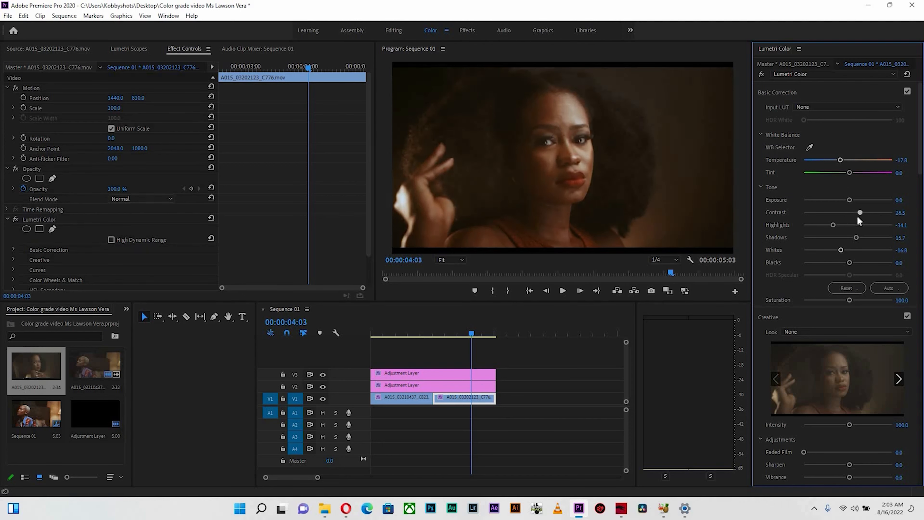
pyautogui.moveTo(458, 332)
pyautogui.mouseDown()
pyautogui.moveTo(432, 332)
pyautogui.moveTo(491, 334)
pyautogui.moveTo(447, 338)
pyautogui.moveTo(462, 337)
pyautogui.mouseUp()
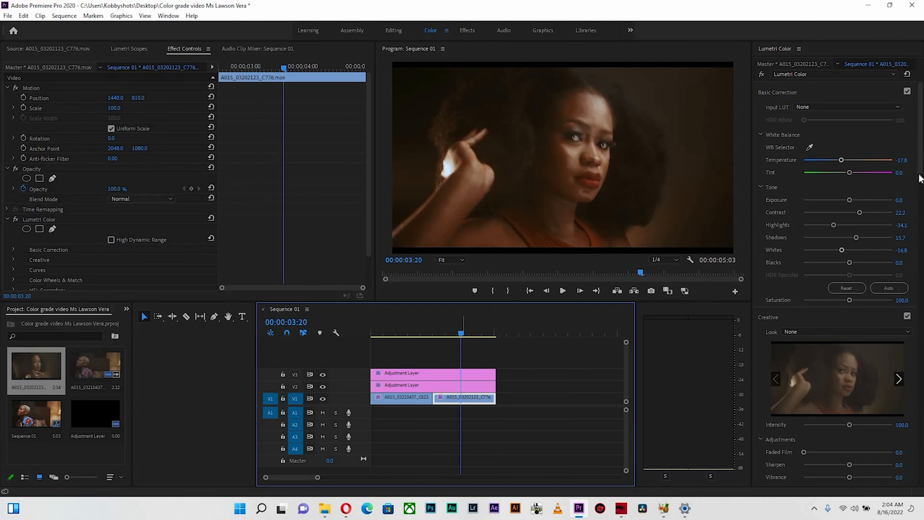
# - Raise the second clip's whites to 11.4 and lower its blacks to -24.3
pyautogui.scroll(-3, 919, 175)
pyautogui.scroll(3, 849, 182)
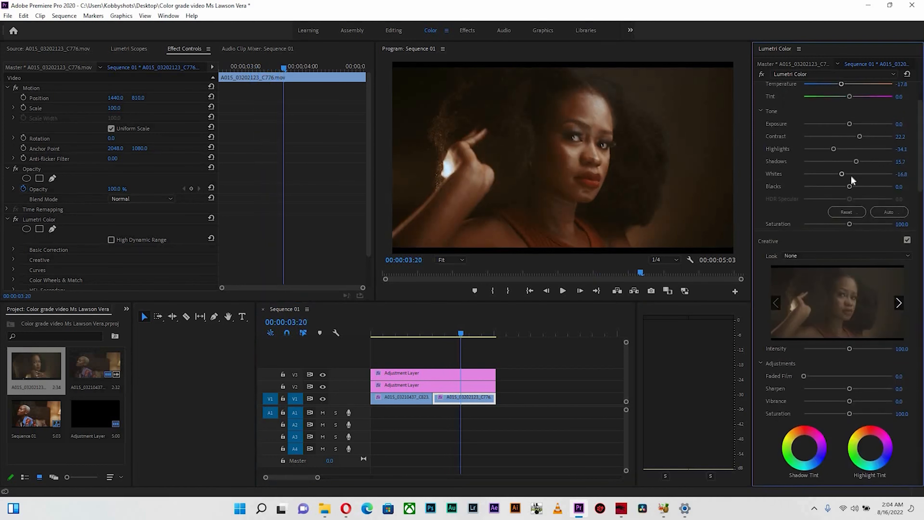
pyautogui.moveTo(851, 174); pyautogui.dragTo(854, 174)
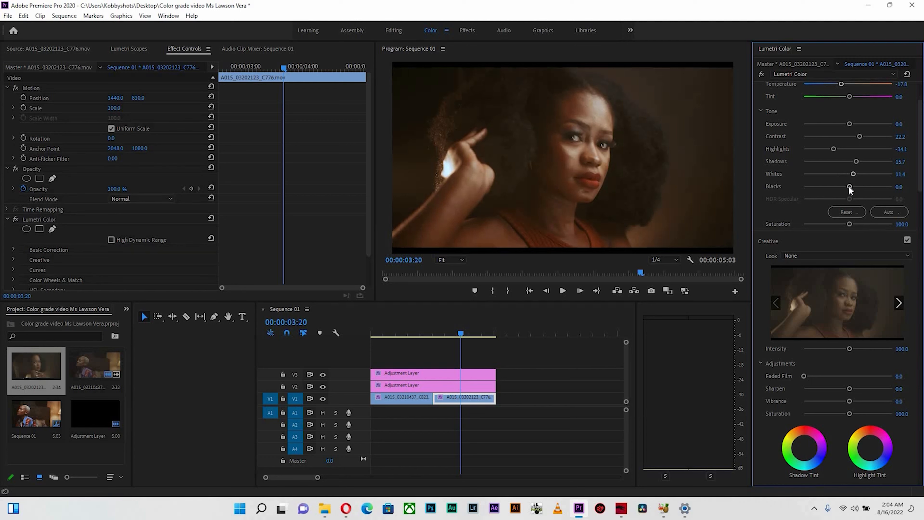
pyautogui.moveTo(844, 187); pyautogui.dragTo(840, 194)
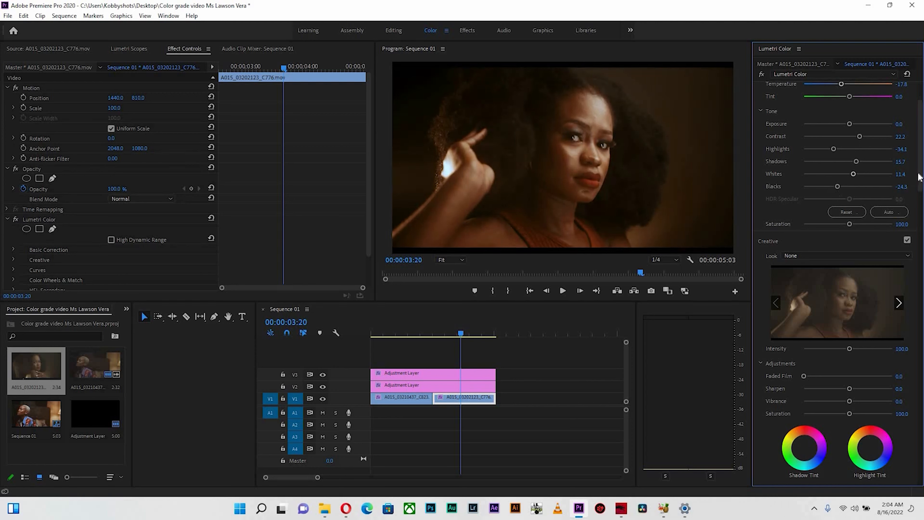
pyautogui.scroll(3, 843, 168)
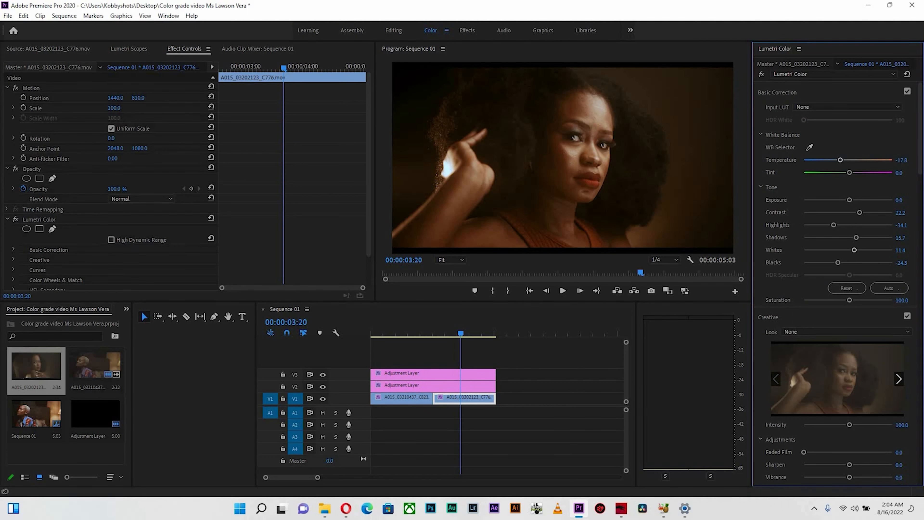
# - Shift the second clip's shadow tint slightly toward cyan and its highlight tint slightly toward red
pyautogui.scroll(-20, 922, 277)
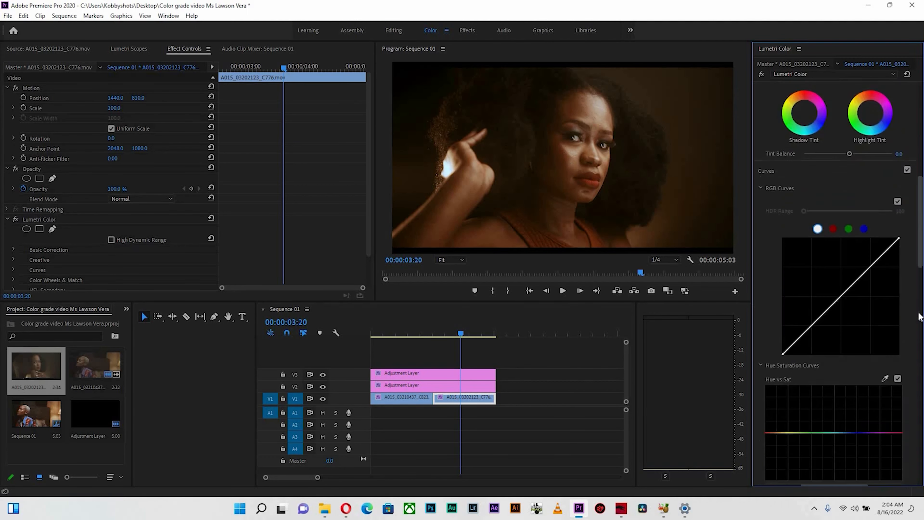
pyautogui.scroll(10, 869, 317)
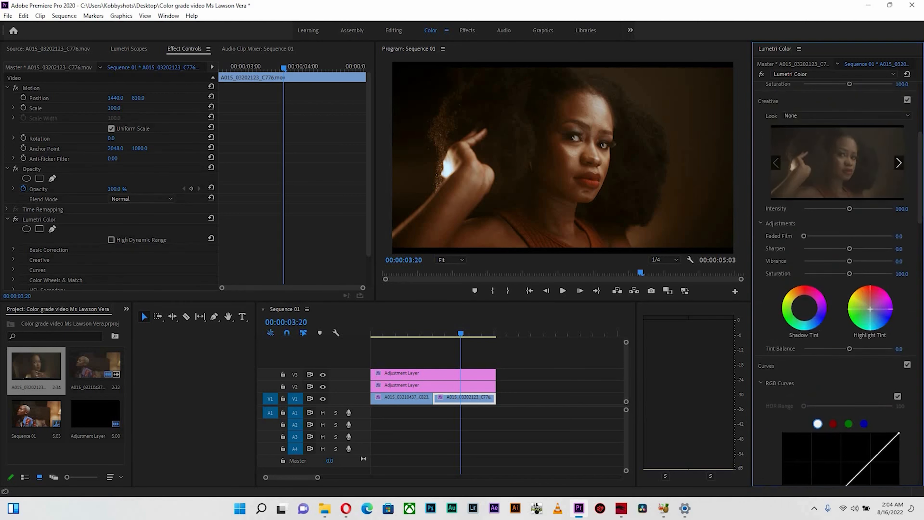
pyautogui.moveTo(870, 311); pyautogui.dragTo(871, 312)
pyautogui.click(805, 310)
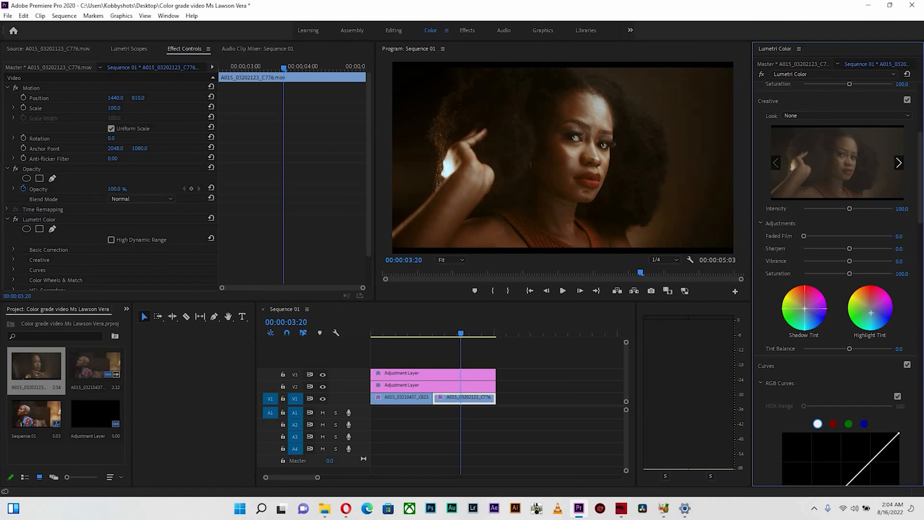
pyautogui.moveTo(805, 309); pyautogui.dragTo(805, 310)
pyautogui.click(874, 313)
pyautogui.moveTo(871, 313); pyautogui.dragTo(872, 312)
pyautogui.click(869, 311)
pyautogui.moveTo(871, 311); pyautogui.dragTo(869, 305)
# - Play and scrub through the sequence to compare the grade on both clips
pyautogui.click(462, 334)
pyautogui.press('space')
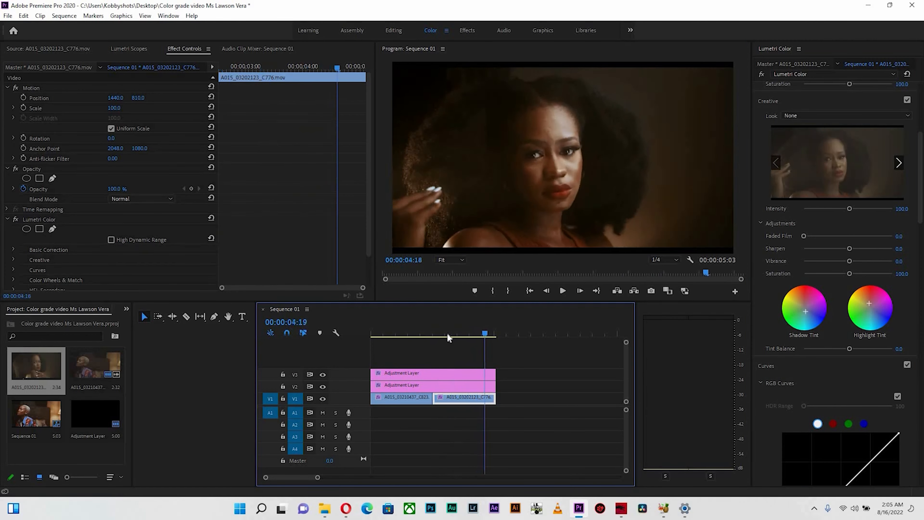
pyautogui.click(374, 336)
pyautogui.moveTo(409, 346); pyautogui.dragTo(483, 343)
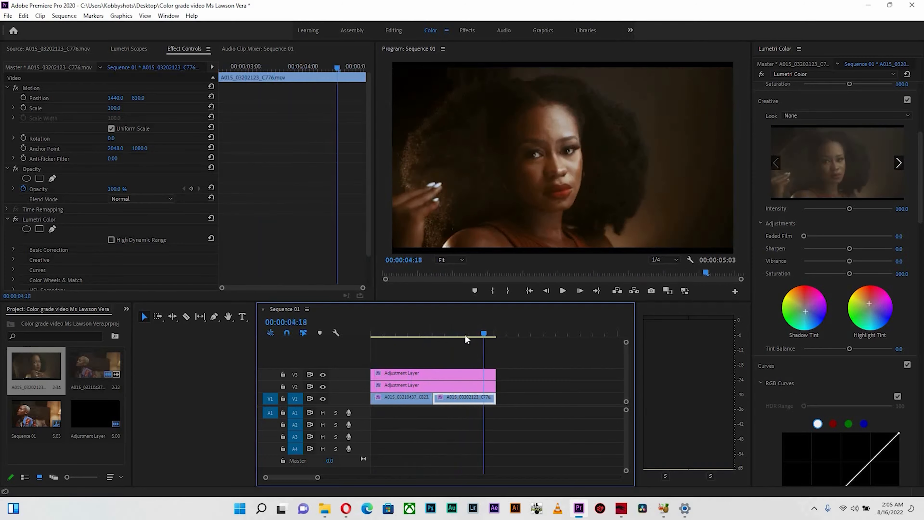